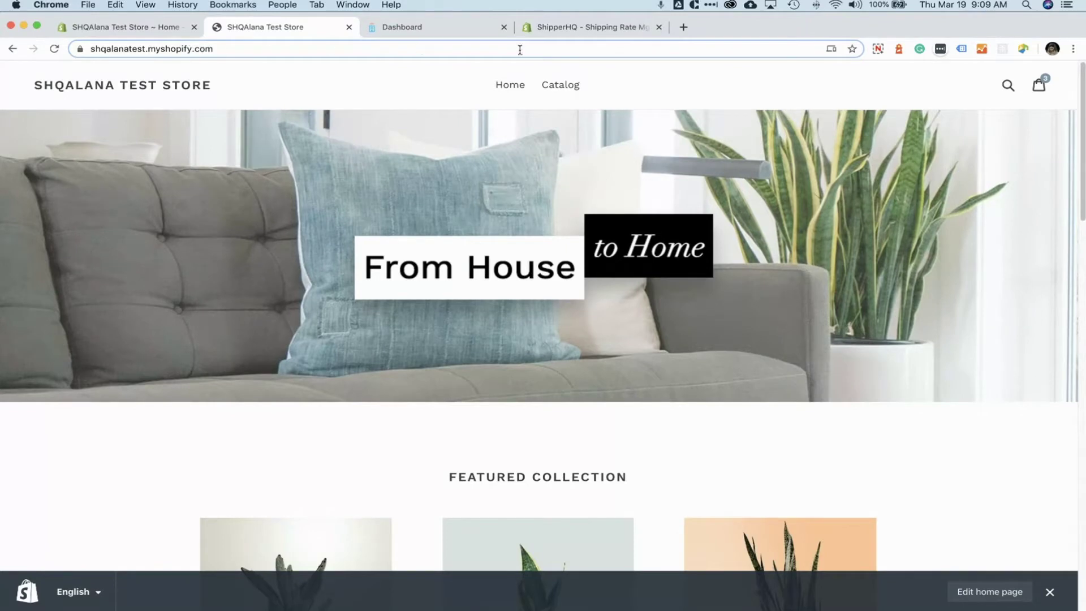
- Check ShipperHQ's pricing and free trial terms in the Shopify App Store and the installed apps in the Shopify admin
click(570, 28)
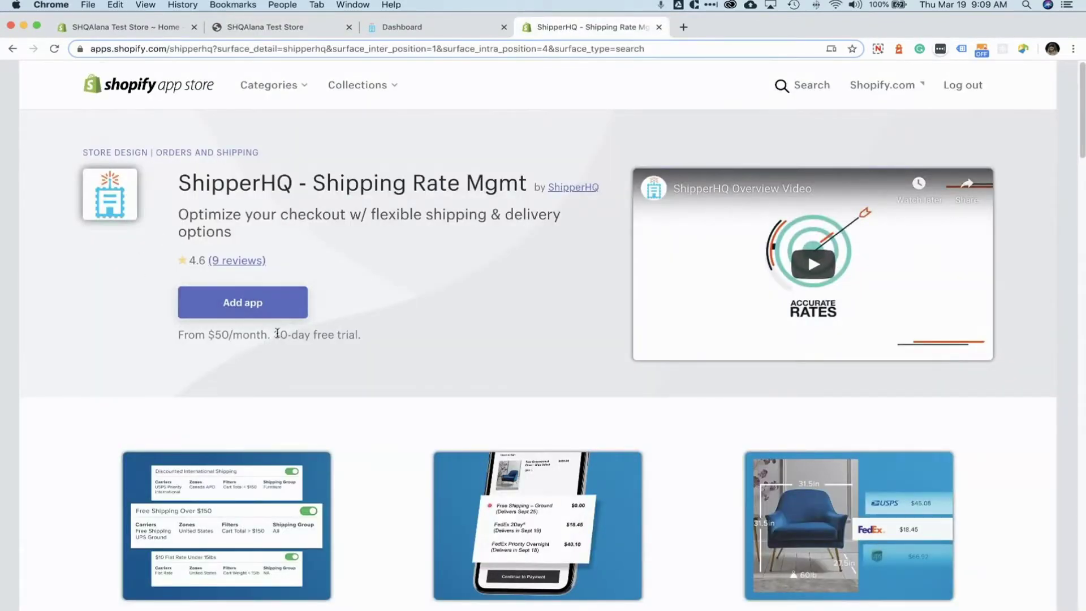
drag(275, 335, 382, 341)
click(383, 341)
click(120, 28)
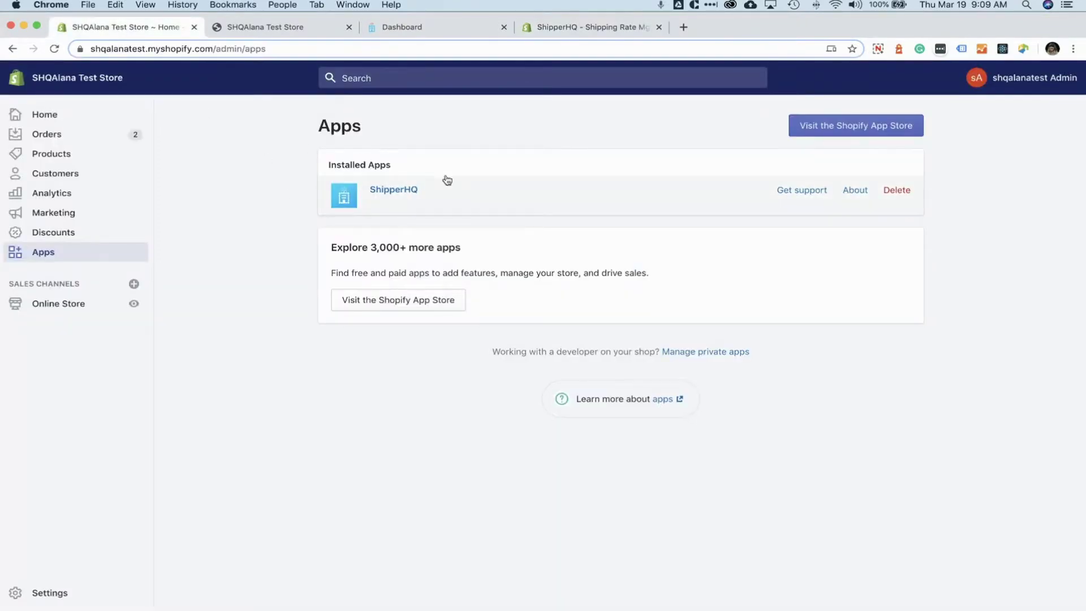
- Switch to ShipperHQ and review the overview and address details of the Austin TX - Parkway Warehouse origin
click(444, 25)
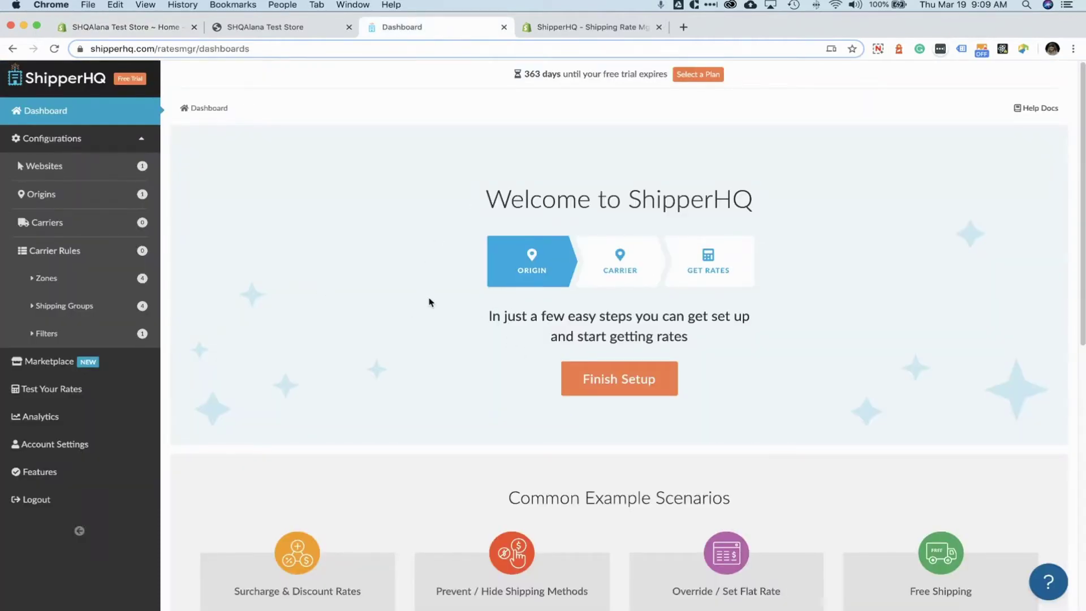
click(57, 199)
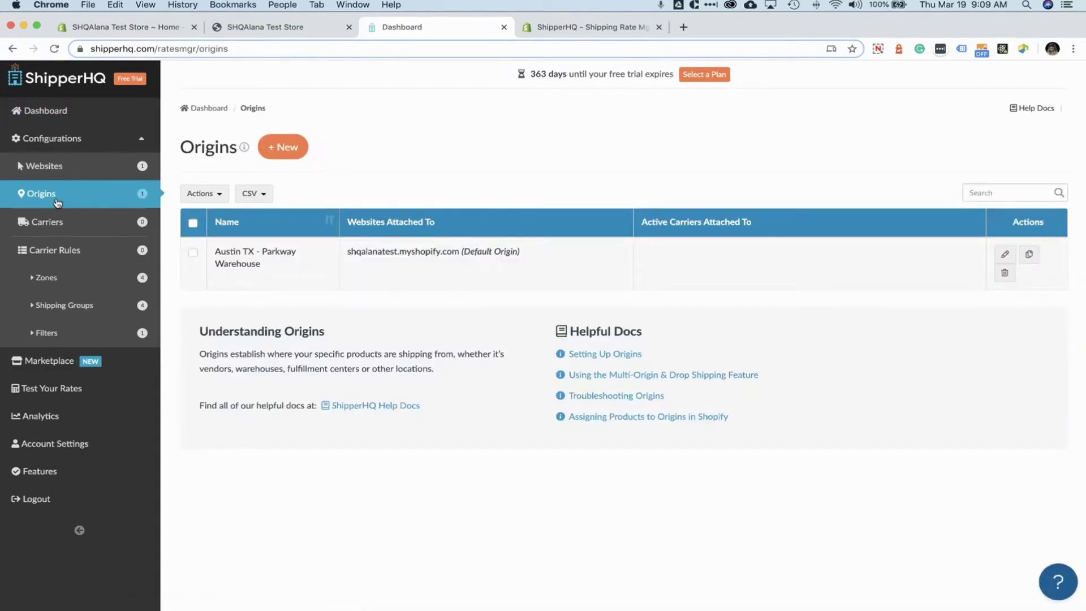
click(262, 280)
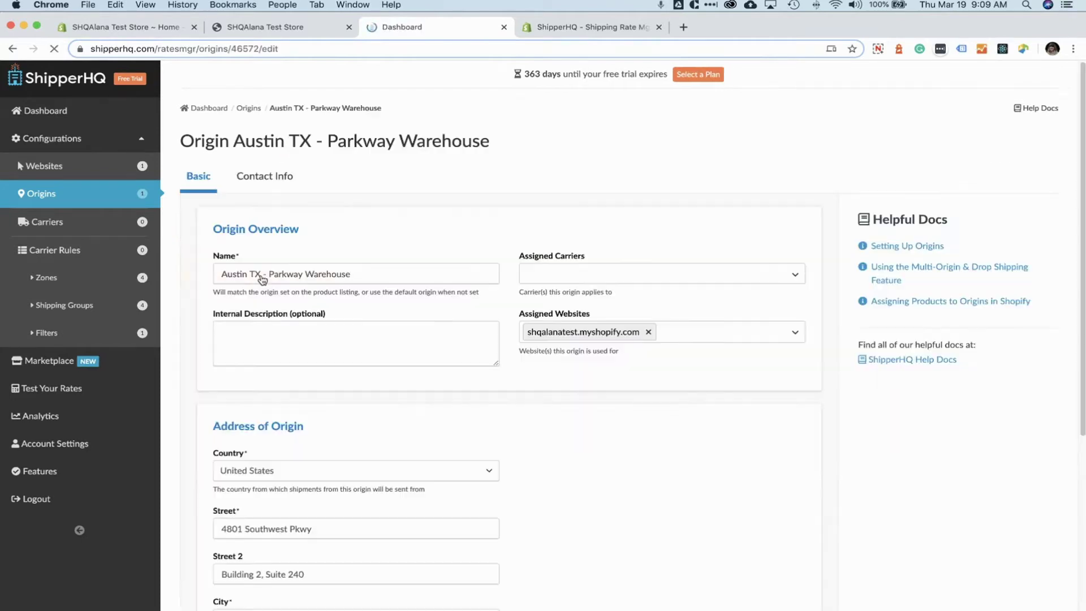
scroll(388, 416, down, 5)
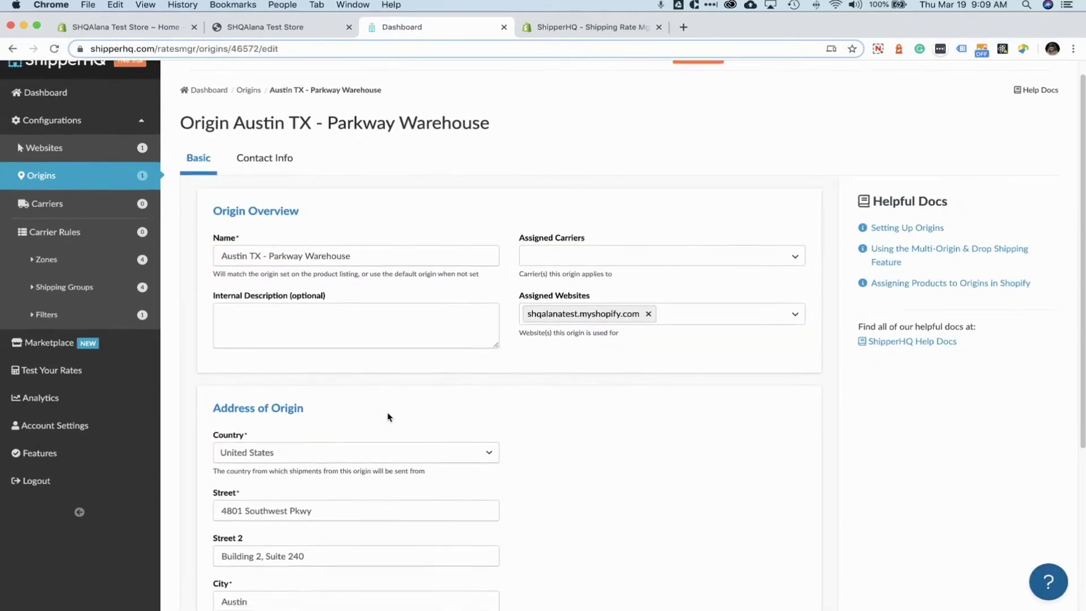
scroll(389, 416, down, 4)
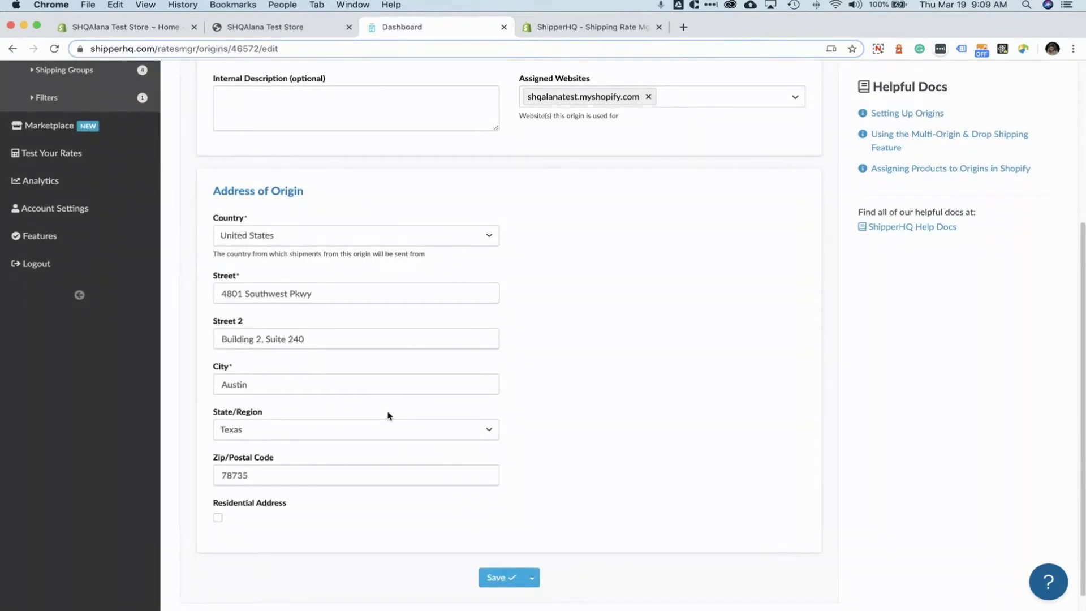
scroll(388, 417, up, 9)
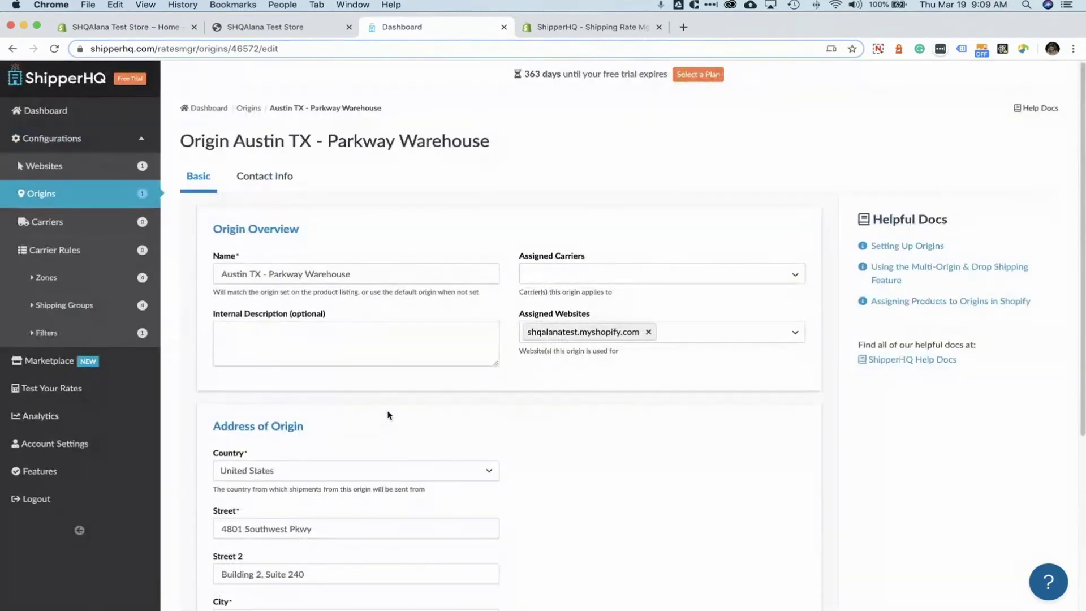
- Add a custom carrier of the Same Day Delivery type named "Same Day Local Delivery"
click(94, 229)
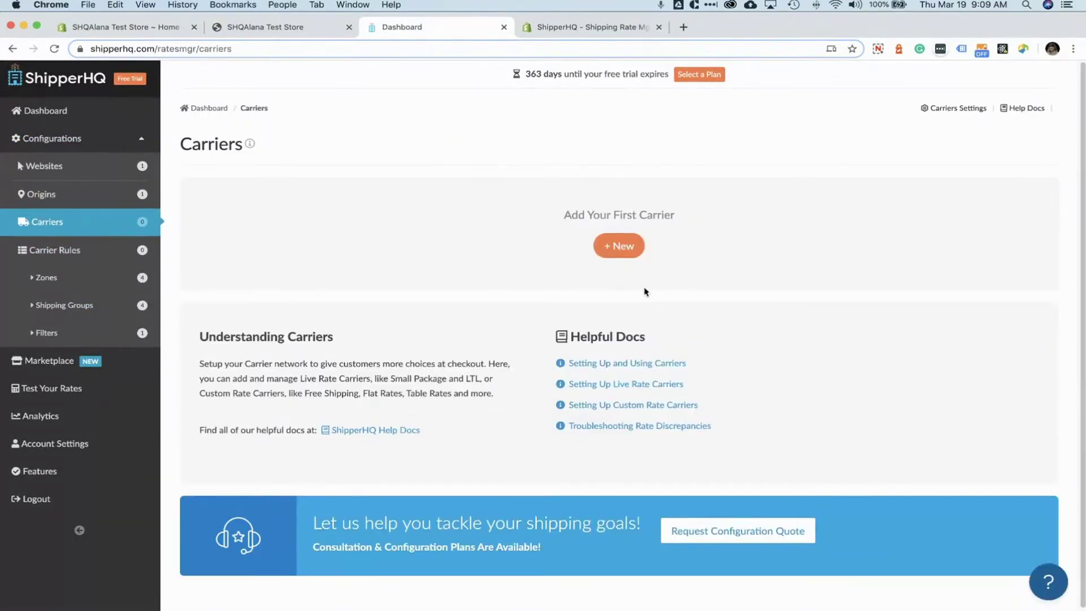
click(619, 253)
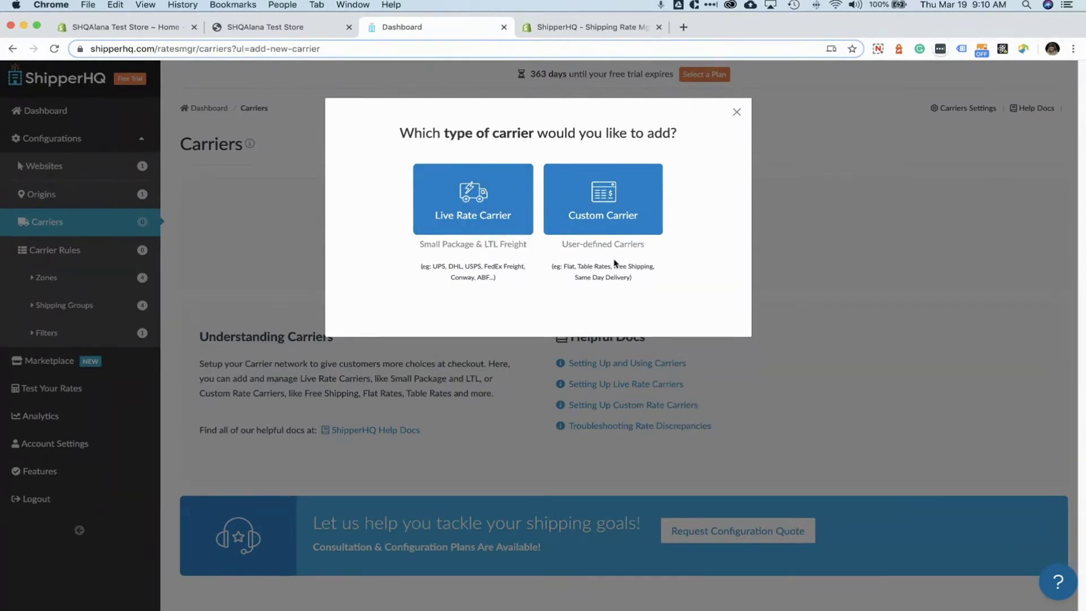
click(640, 198)
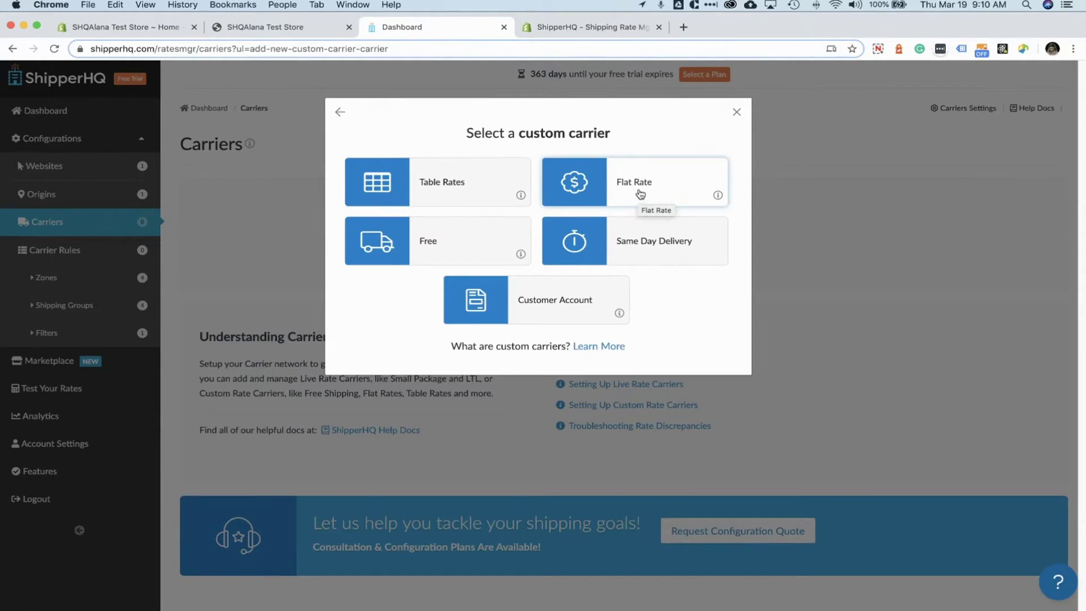
click(639, 254)
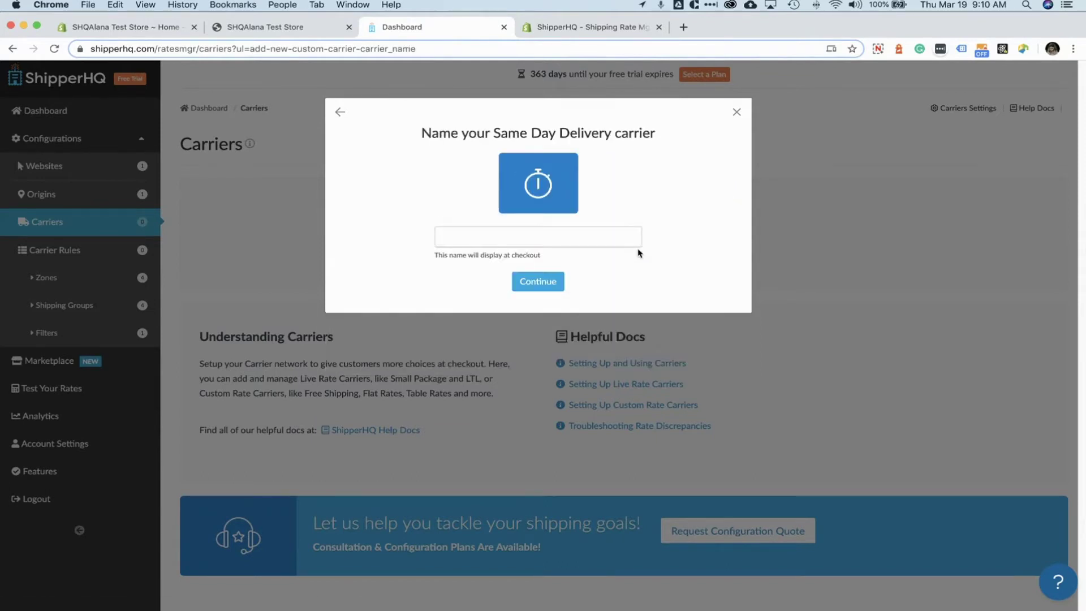
click(613, 243)
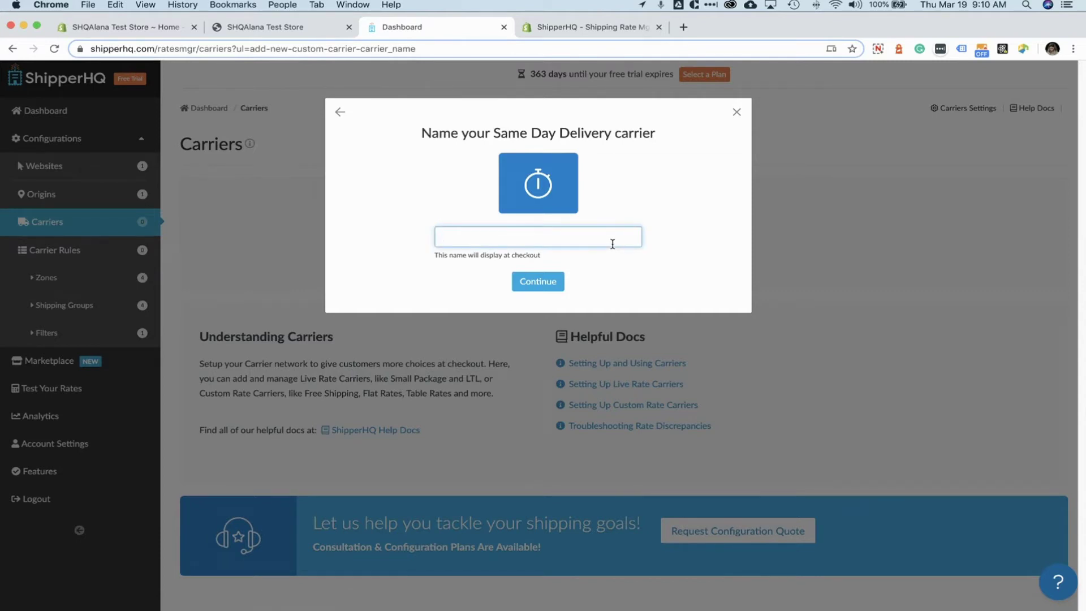
text(Same Day Deli)
key(BackSpace)
key(BackSpace)
key(BackSpace)
text(Local Delivery)
click(541, 281)
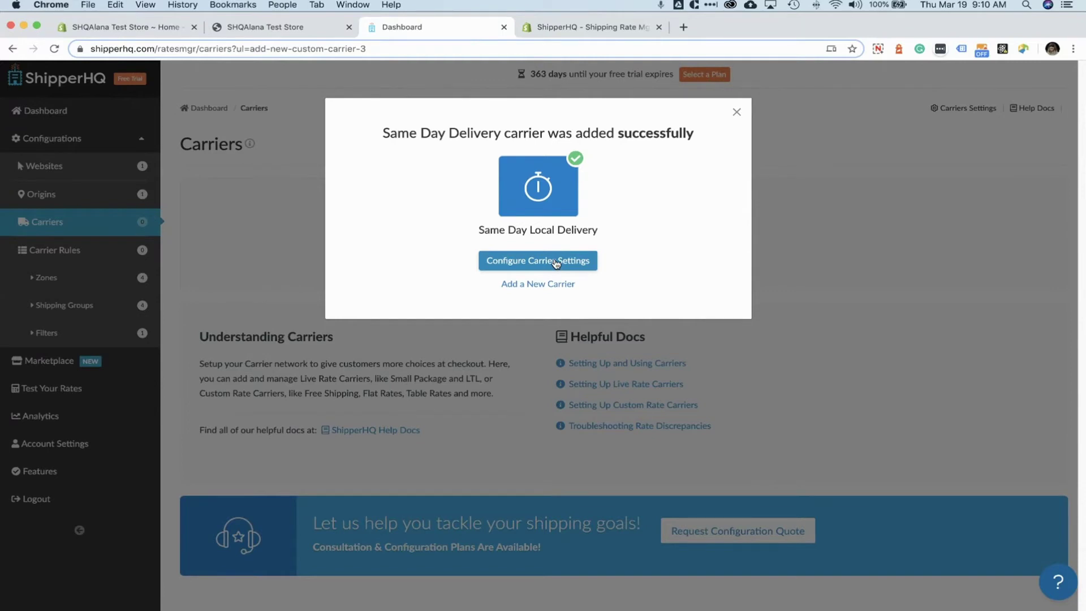
- Configure the new carrier's settings, shortening its carrier title to "Same Day"
click(556, 263)
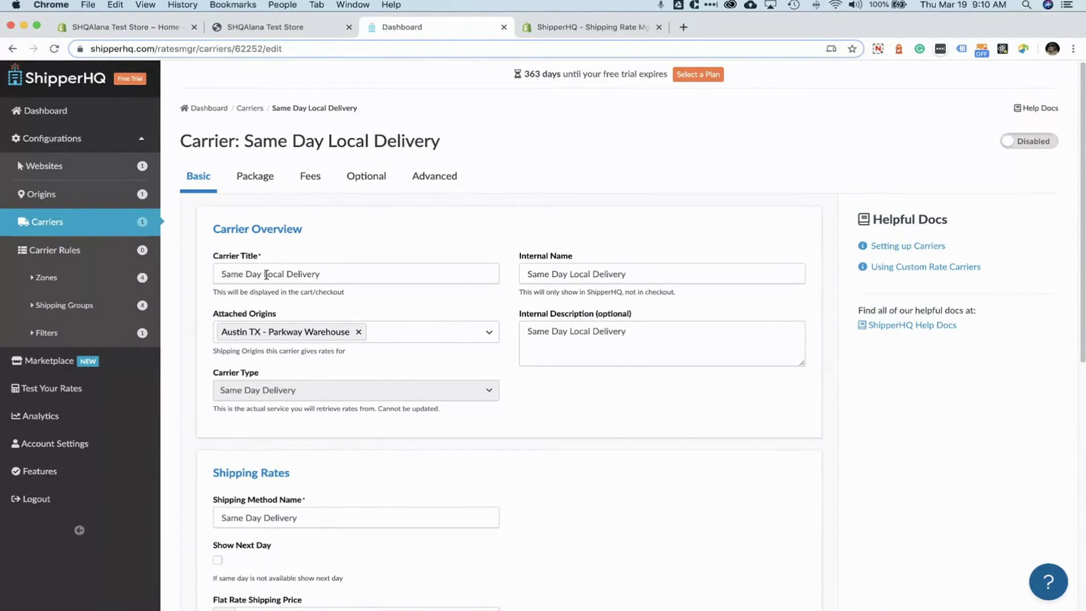
drag(263, 274, 306, 273)
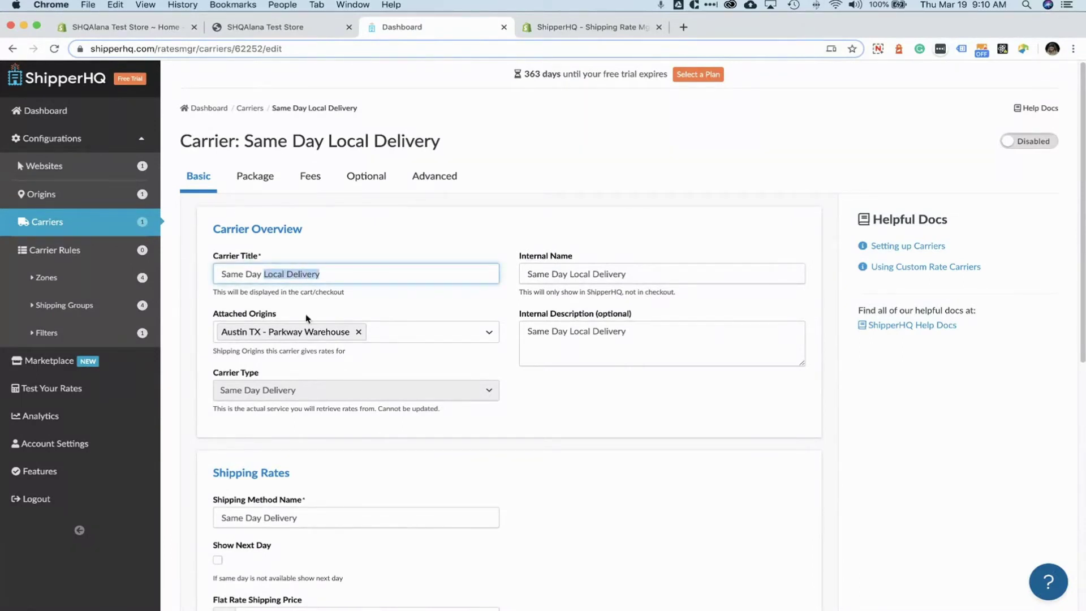
key(BackSpace)
scroll(306, 321, down, 3)
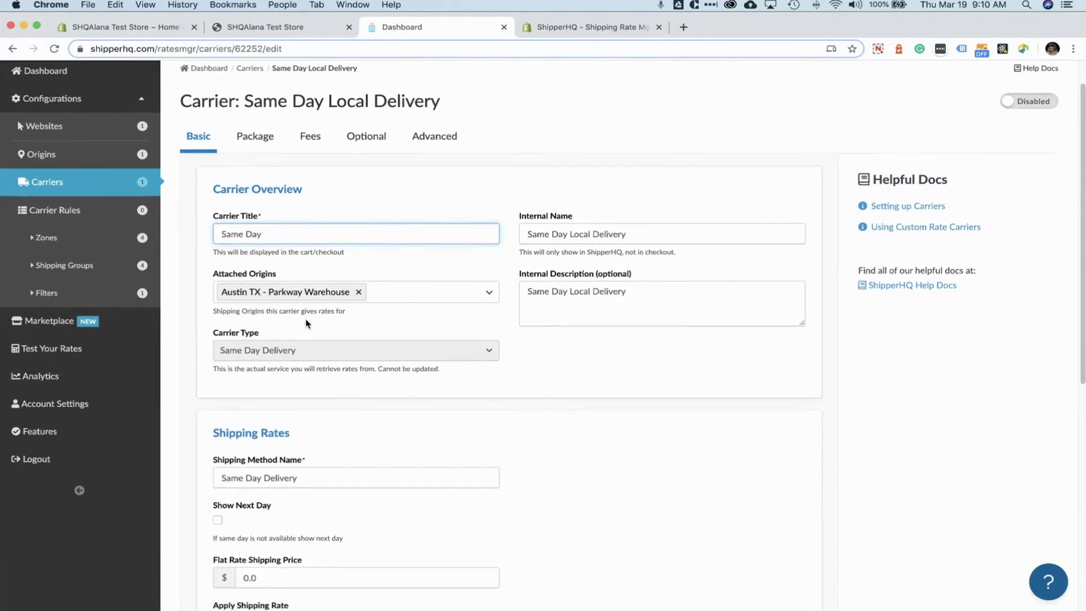
- Rename the carrier's shipping method to "Local Delivery"
scroll(308, 323, down, 2)
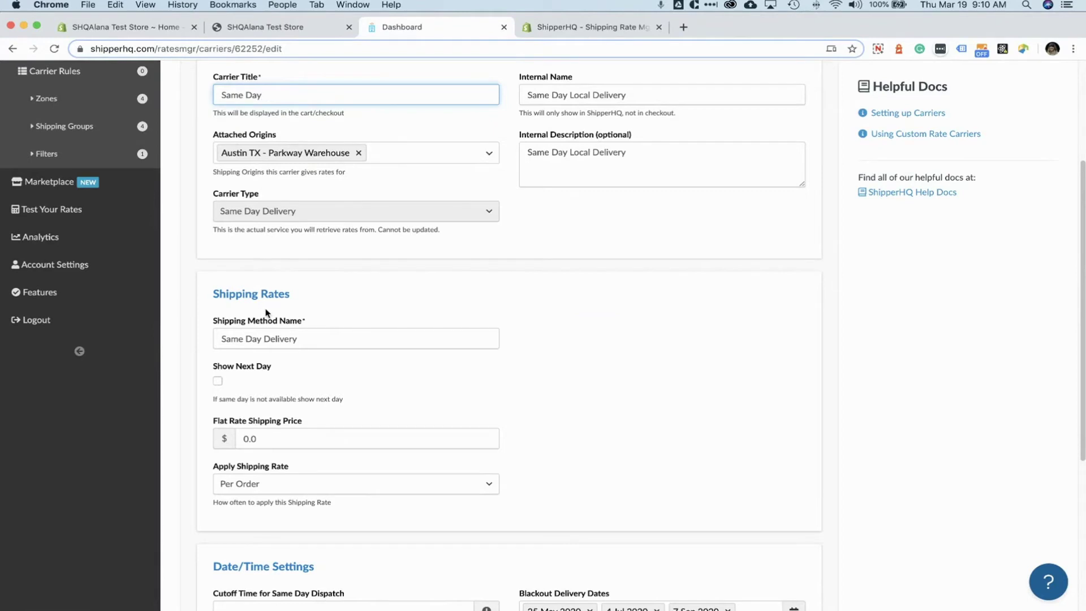
triple_click(272, 342)
text(Local Delivery)
click(309, 362)
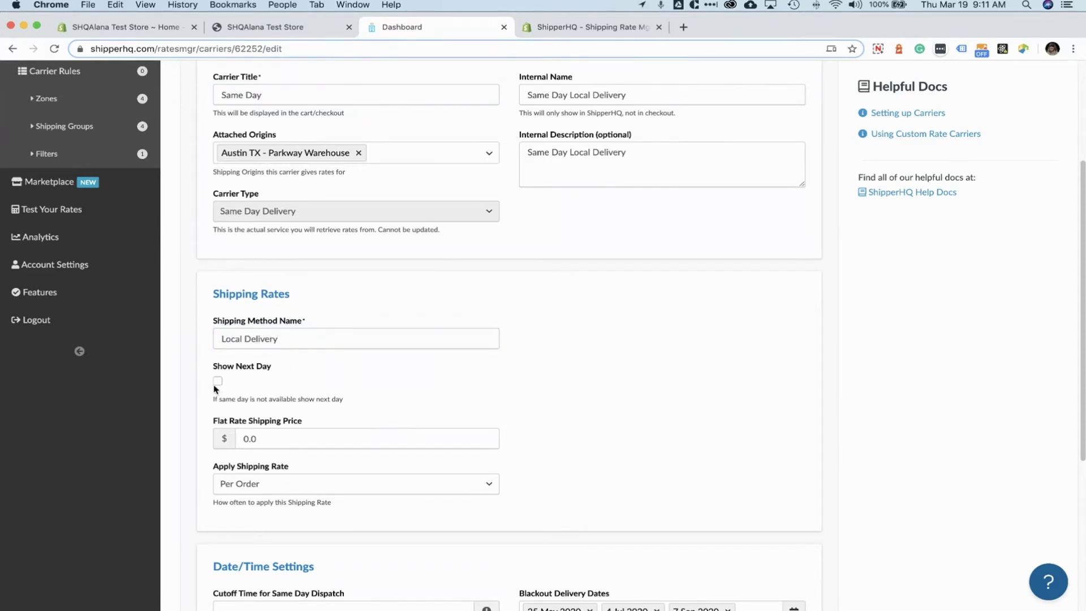
- Set the flat rate shipping price to $10.00, applied per order
drag(268, 437, 236, 441)
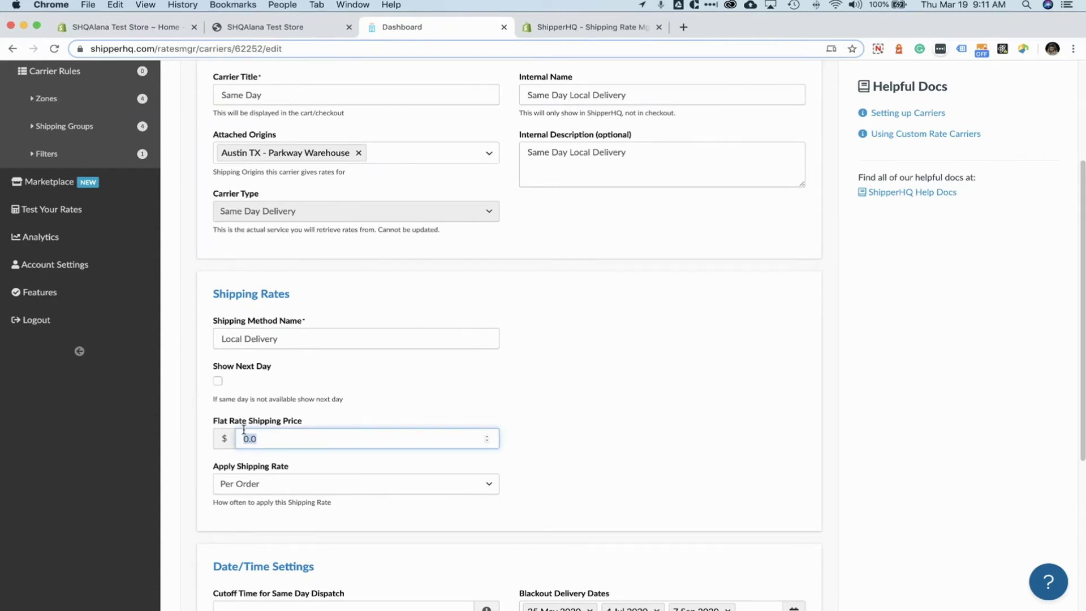
text(10.0)
click(264, 489)
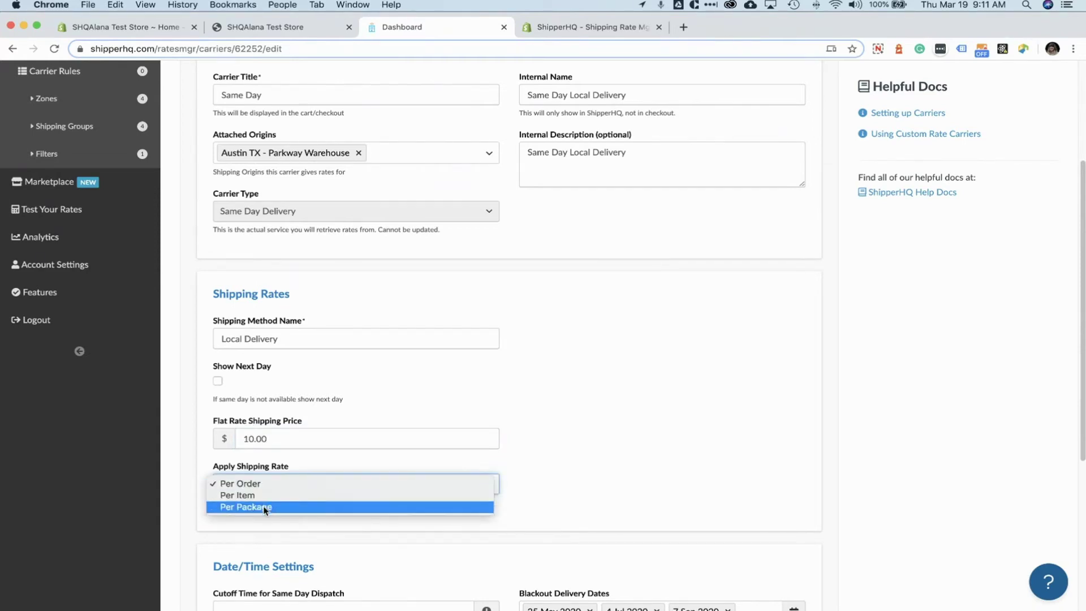
click(265, 464)
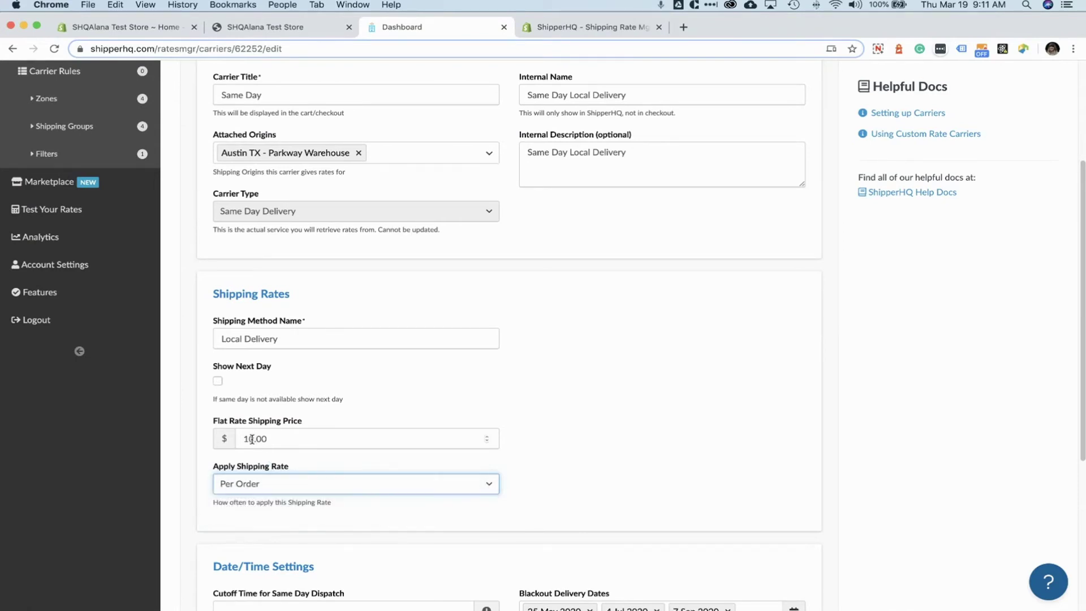
click(218, 381)
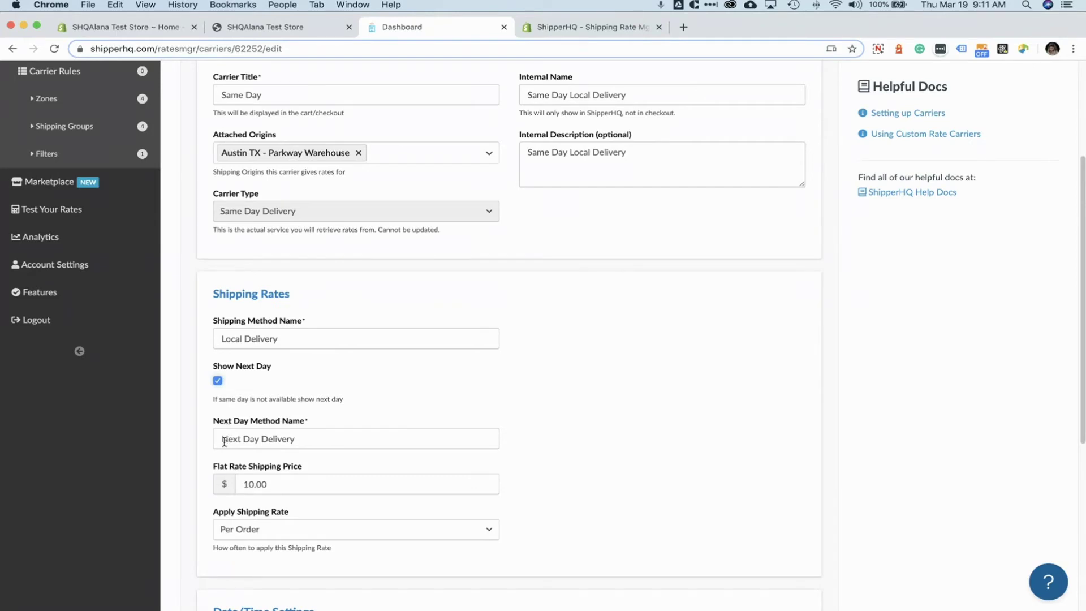
drag(222, 439, 299, 440)
click(312, 442)
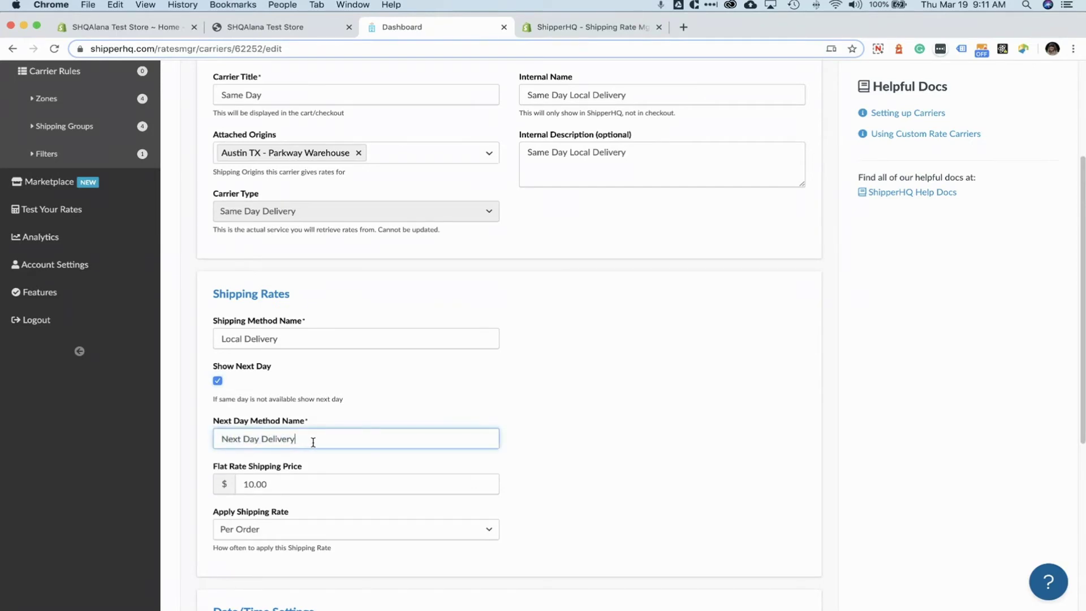
click(217, 381)
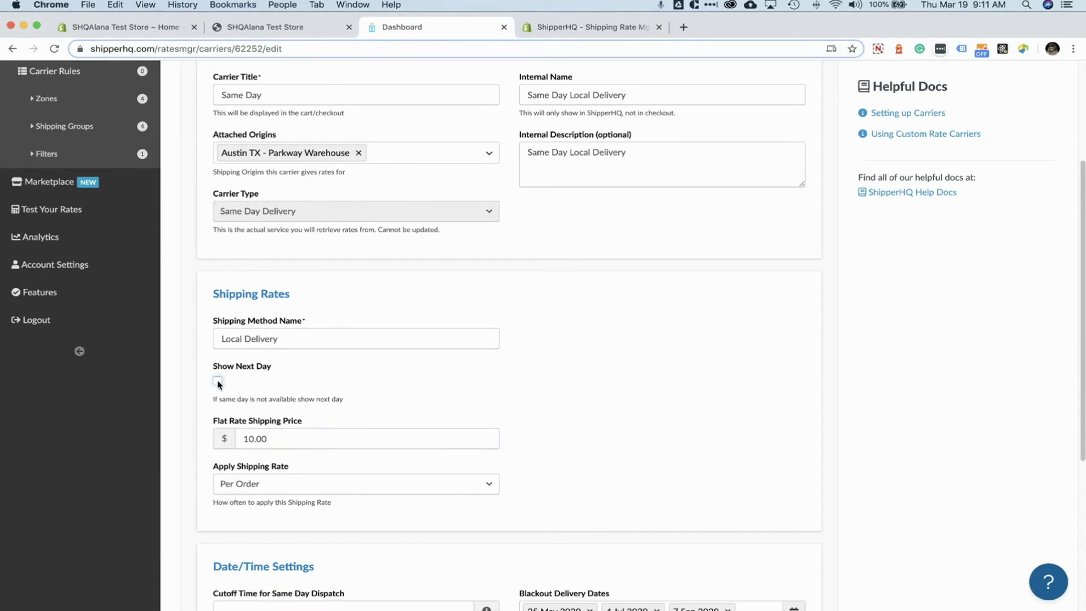
- Set the cutoff time for same day dispatch to 4:00 PM and the lead time to 2 hours
scroll(266, 429, down, 3)
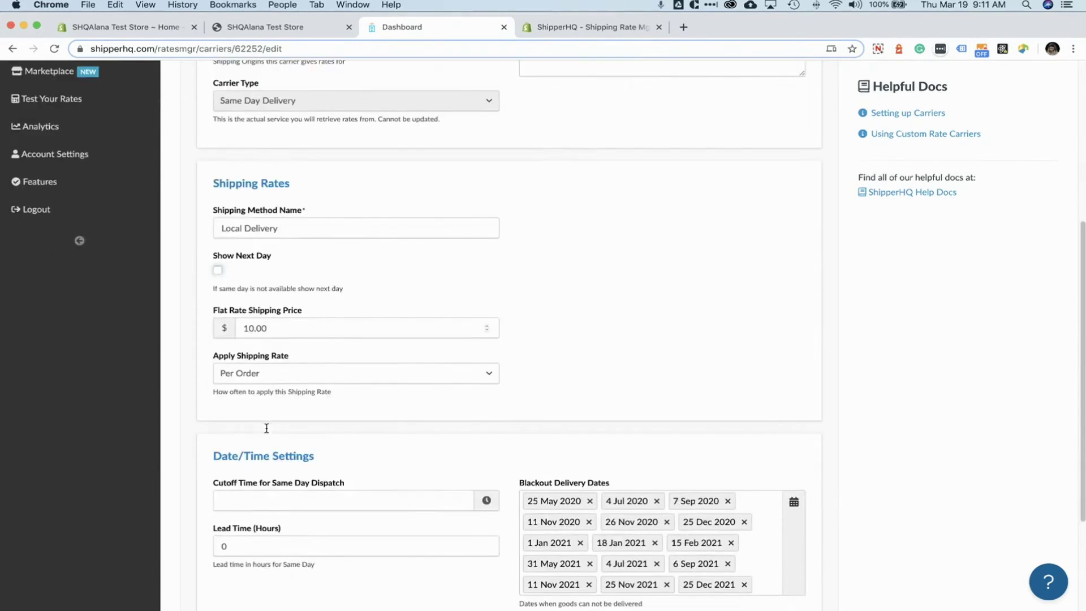
scroll(267, 428, down, 2)
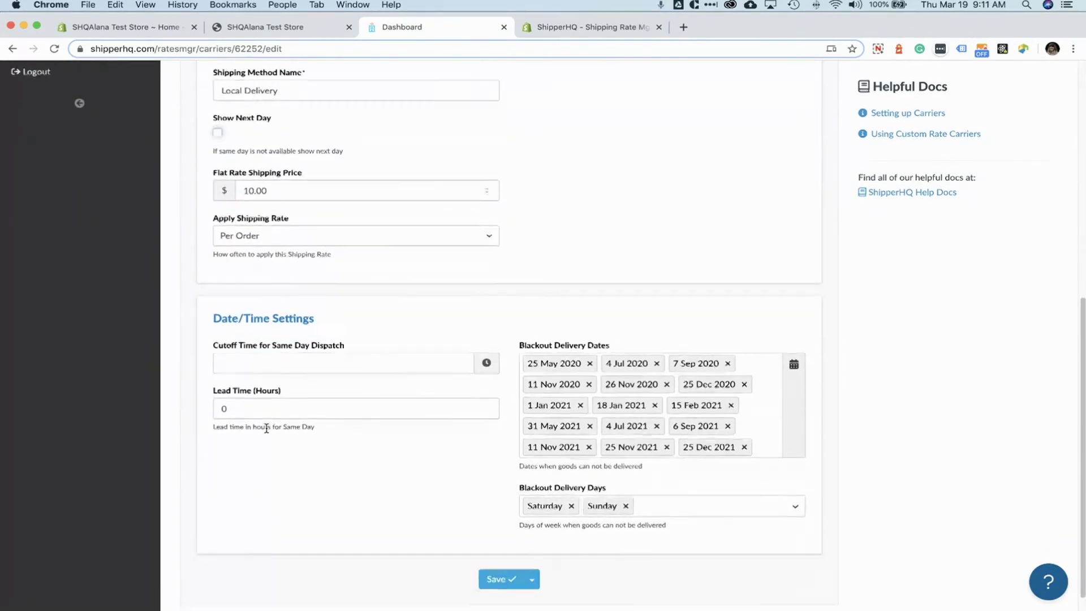
scroll(266, 428, down, 1)
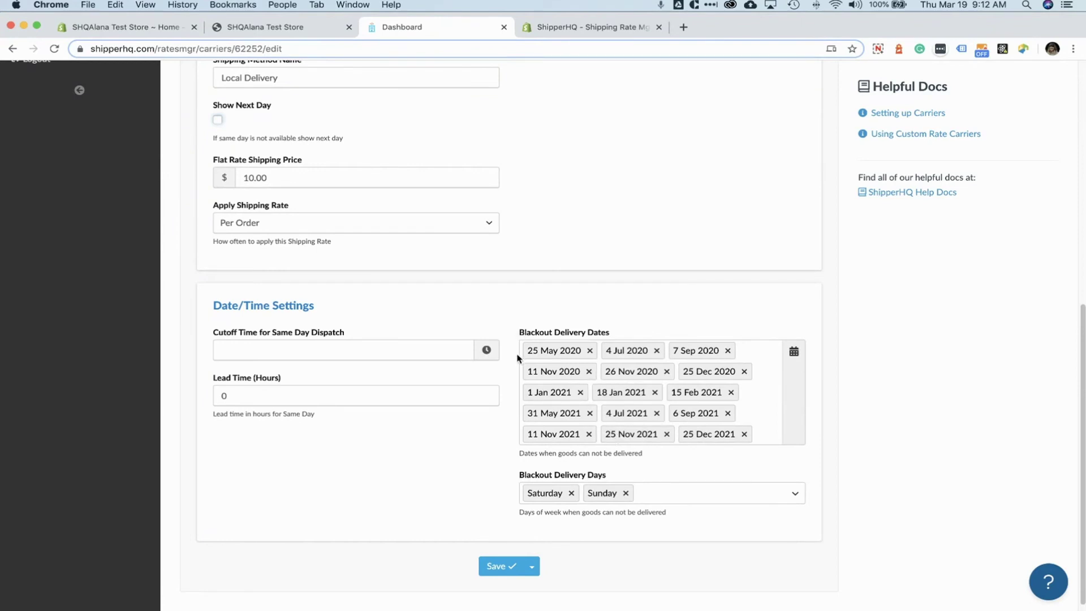
click(419, 359)
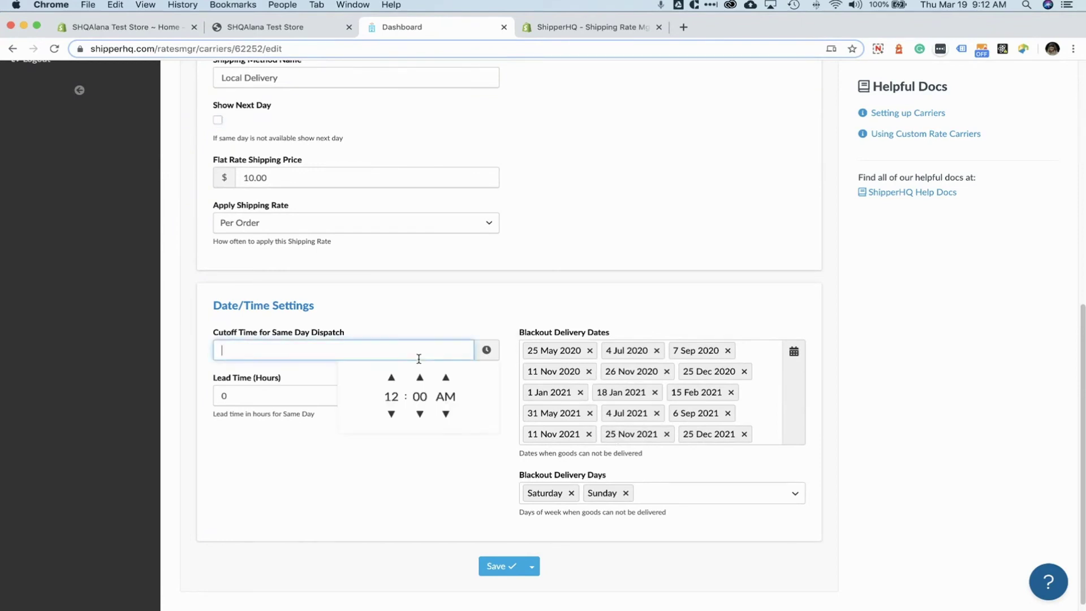
click(391, 378)
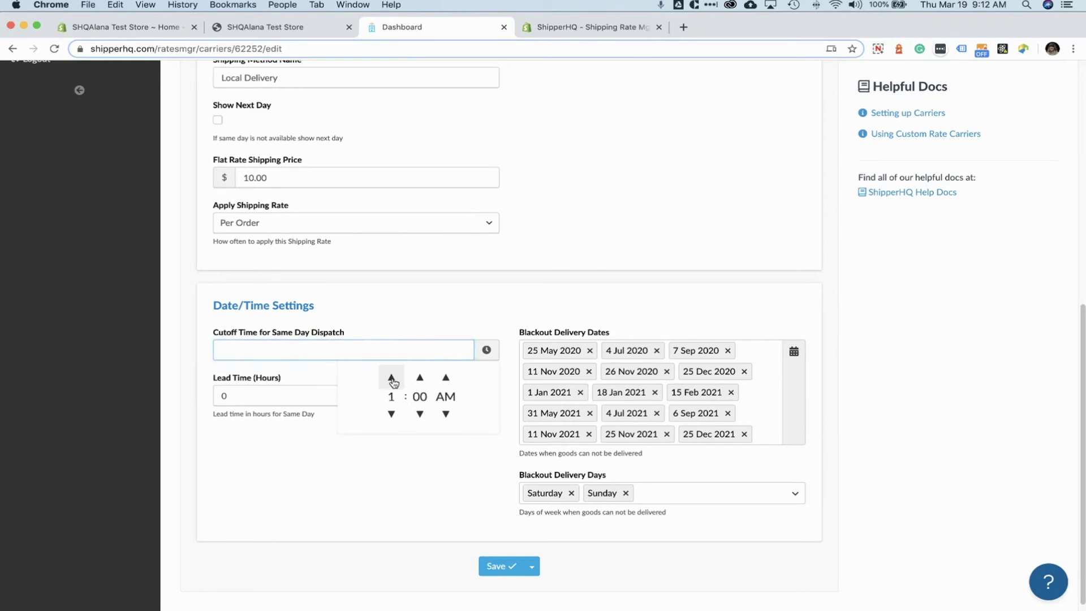
click(446, 377)
click(289, 435)
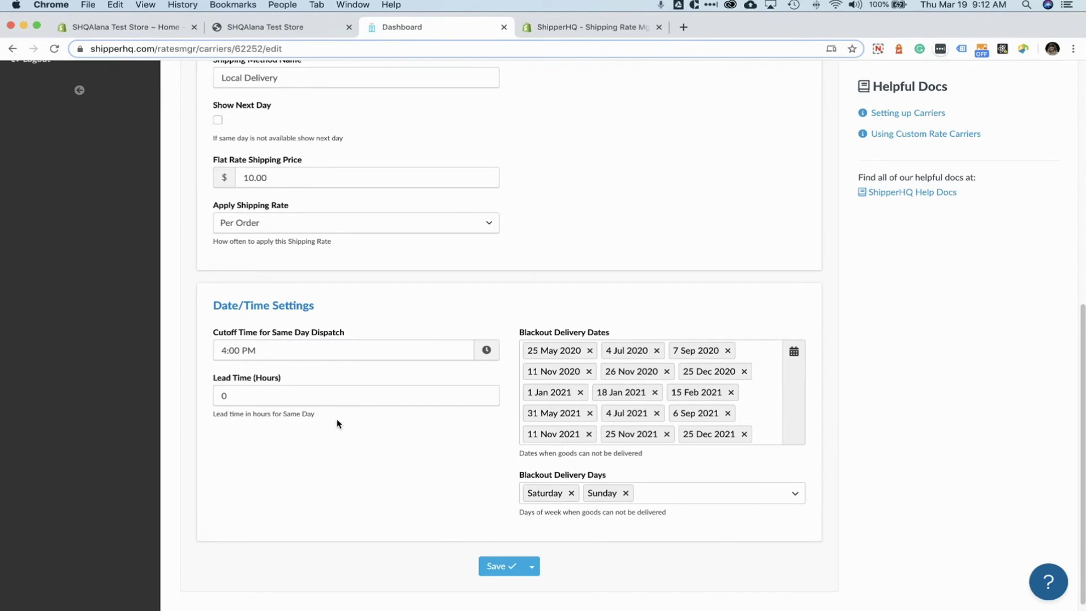
click(335, 396)
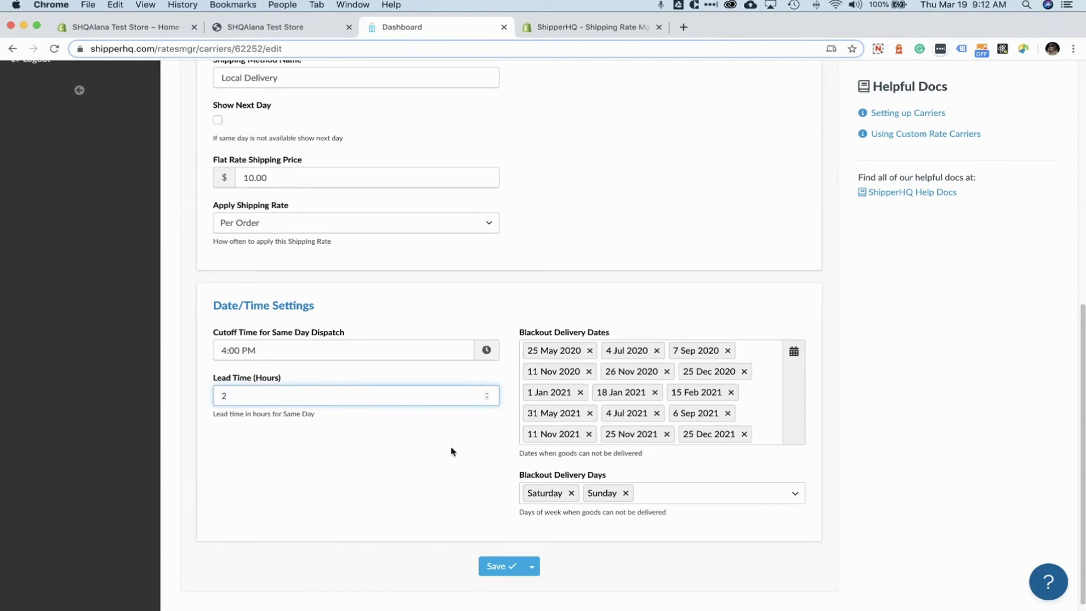
- Save the Same Day Local Delivery carrier and enable it in the carriers list
click(504, 567)
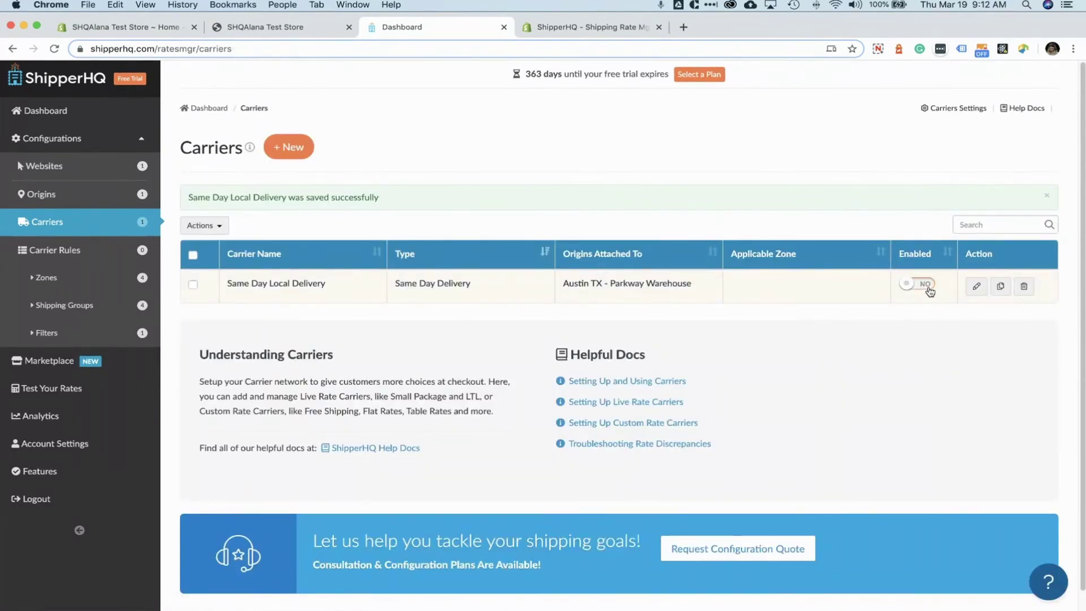
click(927, 284)
- Switch to the test store's storefront and add the Kalanchoe plant from the featured collection to the cart
click(262, 31)
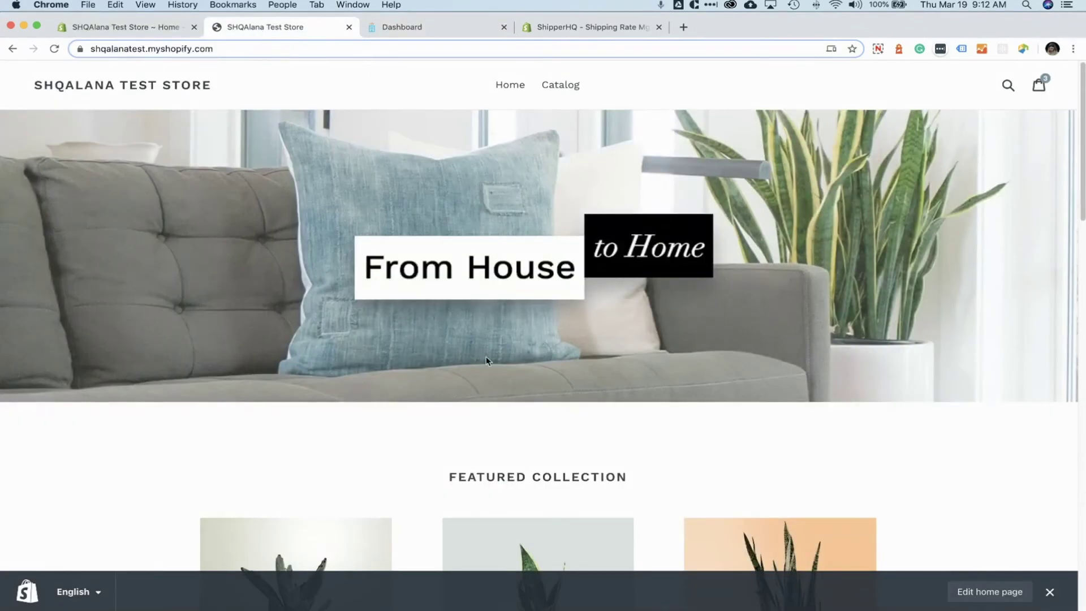
scroll(480, 351, down, 5)
click(329, 341)
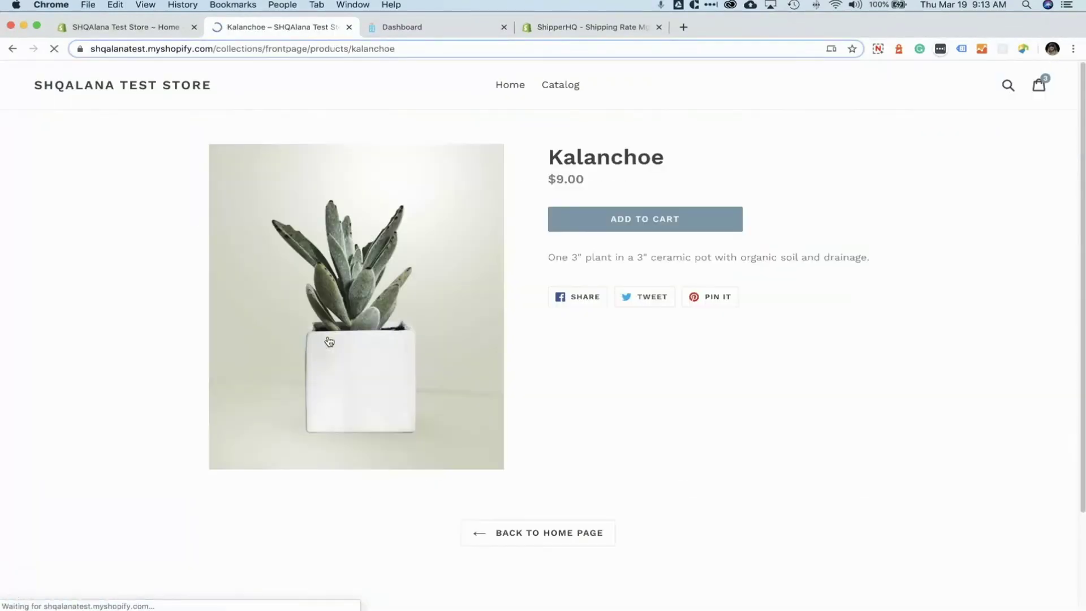
click(683, 217)
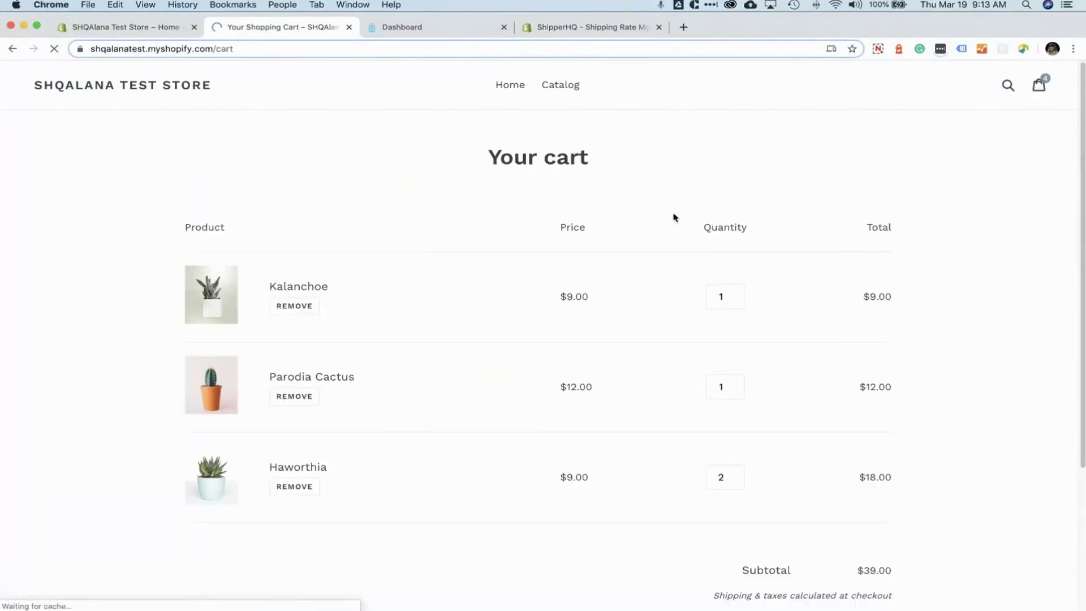
- Proceed from the shopping cart to checkout
scroll(812, 311, down, 3)
scroll(813, 312, down, 1)
click(858, 433)
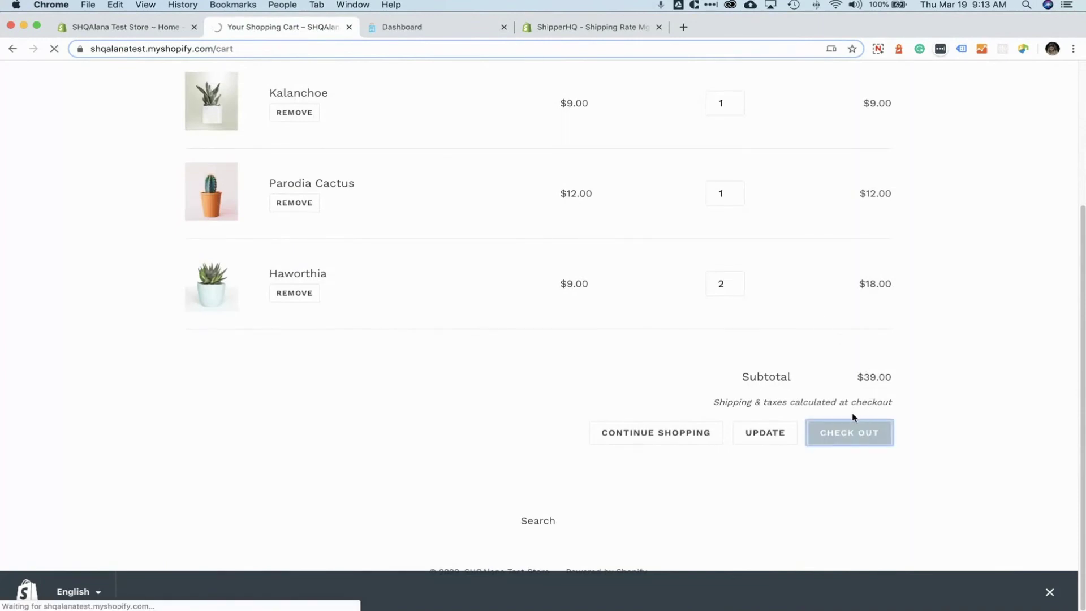